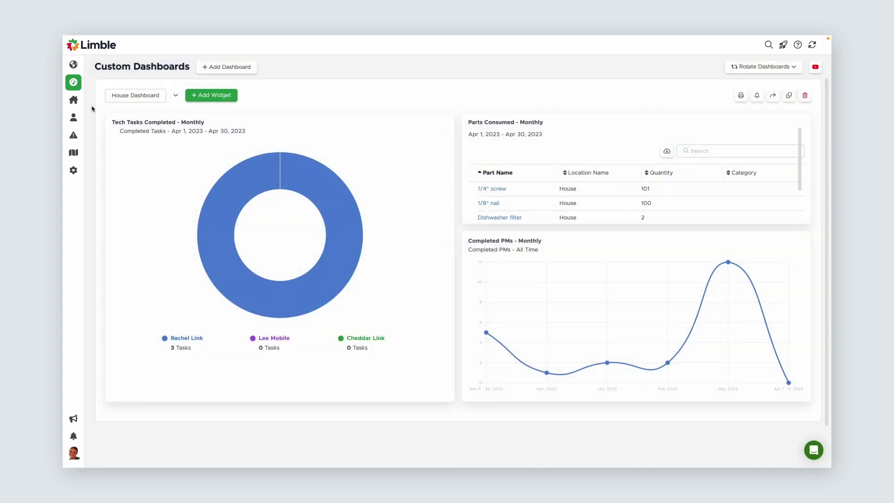
Step: Open Manage Work for the House location to see each user's open work orders
left_click(73, 102)
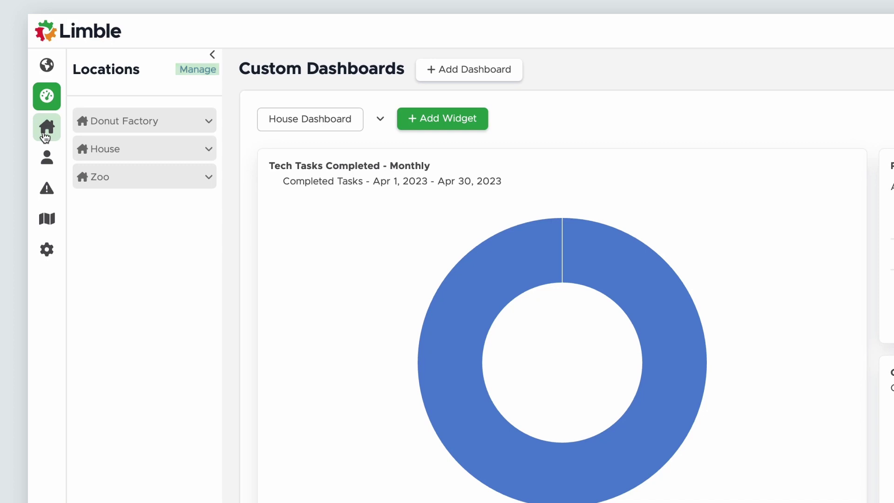
left_click(197, 70)
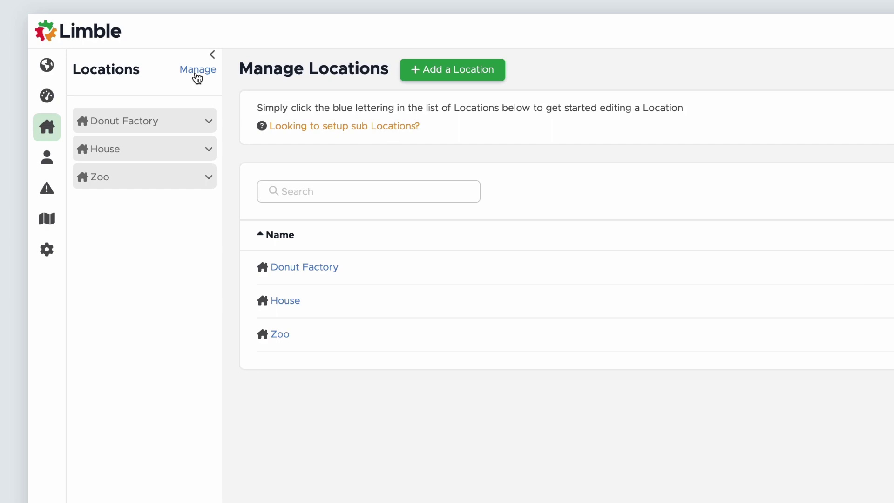
left_click(208, 148)
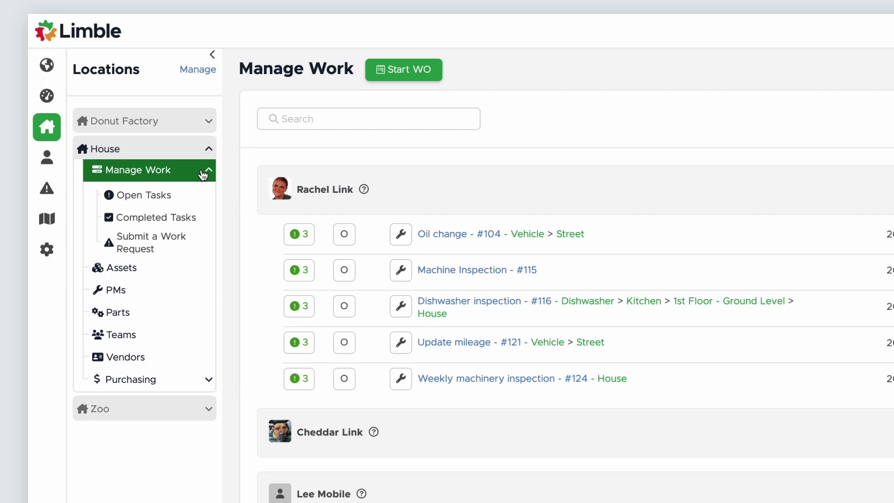
Step: Step through the House Assets, PMs, Parts, Teams and Vendors pages
left_click(203, 175)
left_click(187, 202)
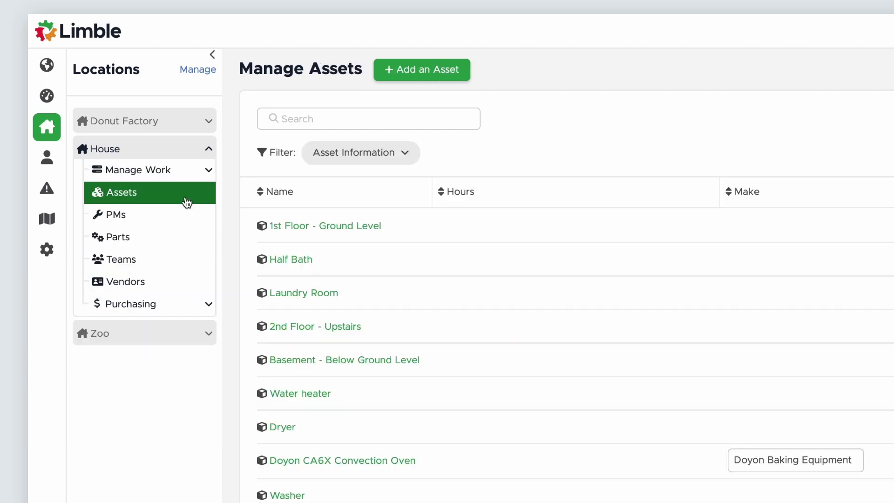
left_click(184, 217)
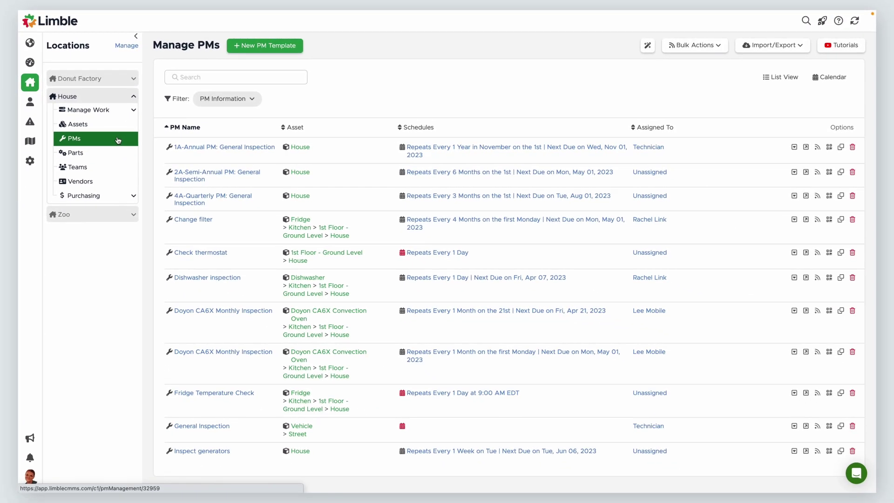
left_click(115, 156)
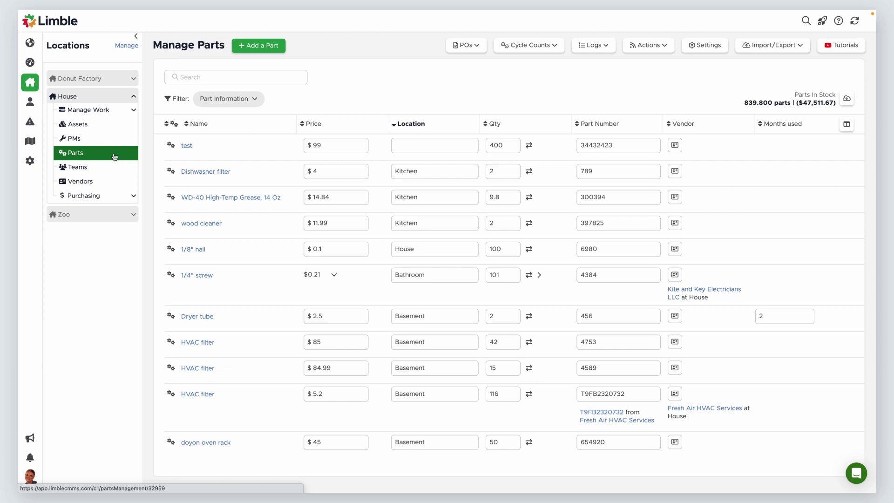
left_click(113, 167)
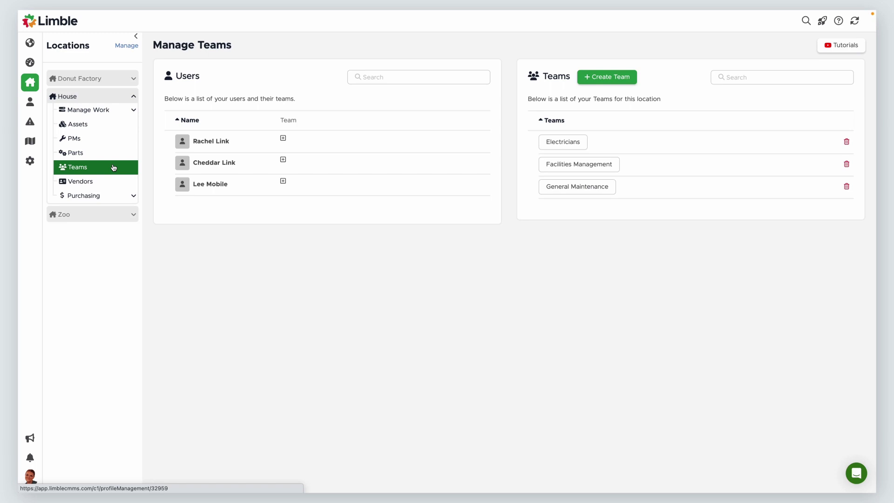
left_click(117, 182)
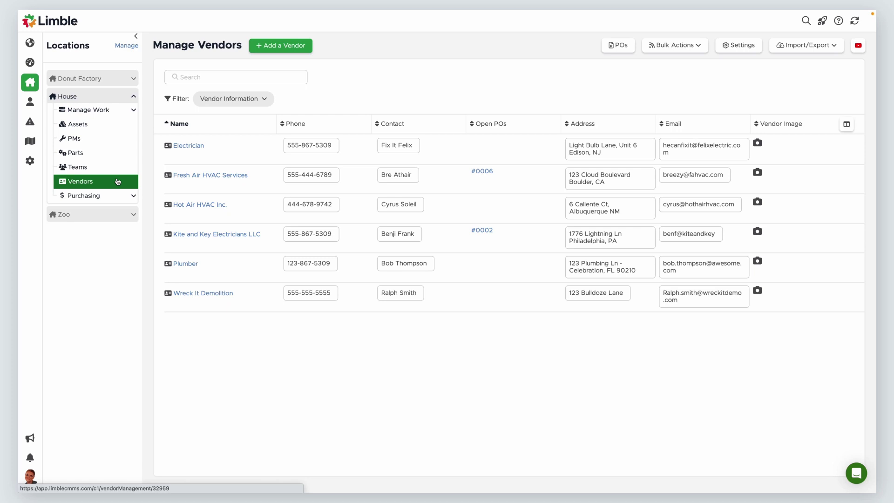
Step: Show the House purchase orders, listing POs #0002 and #0006 with vendors and statuses
left_click(119, 196)
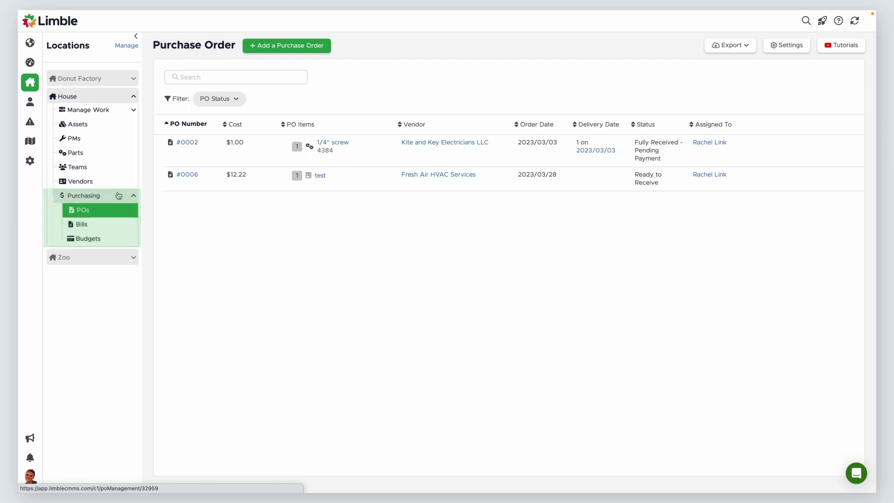
Step: After viewing Users, write a work request 'leaking and it won't stop :(' with Medium Priority
left_click(30, 102)
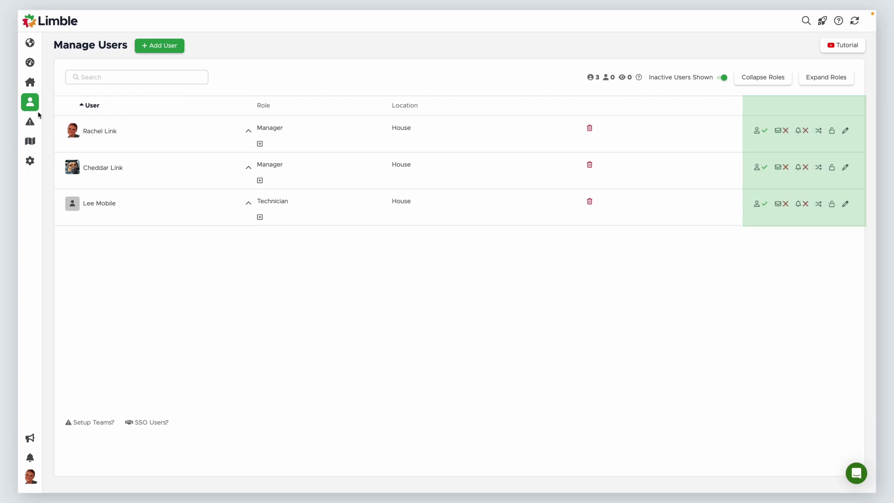
left_click(39, 122)
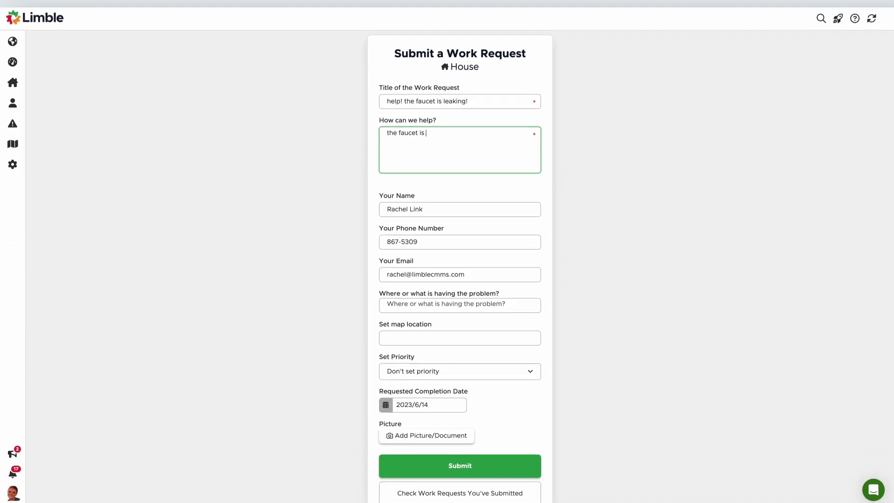
type("leaking and it won't s")
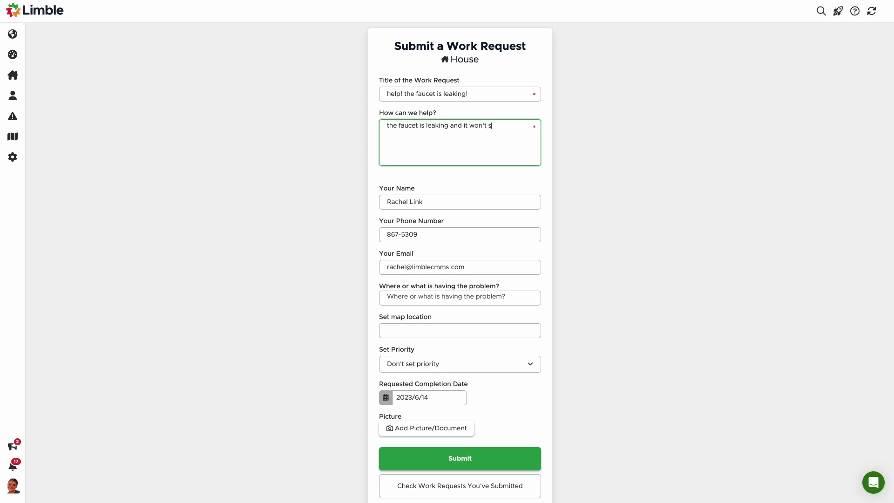
type("top :(")
left_click(414, 364)
left_click(414, 403)
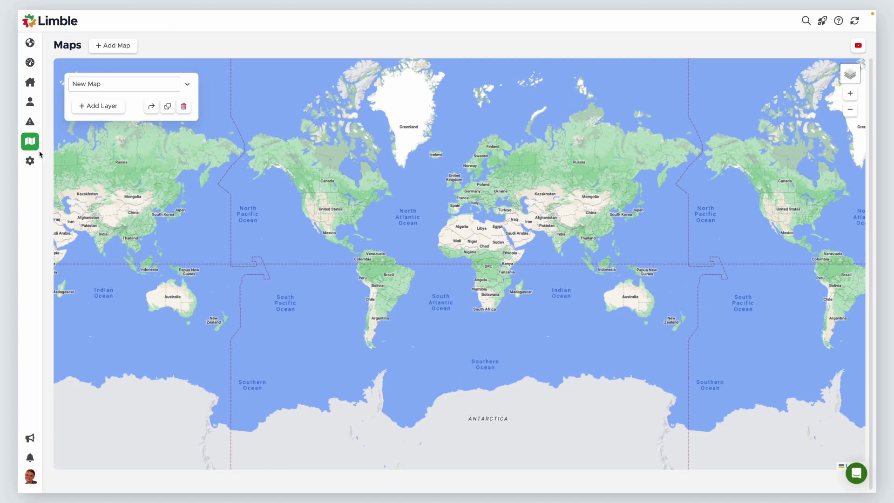
Step: Open the account Settings configuration showing English, 12-hr clock and US Dollar
left_click(36, 162)
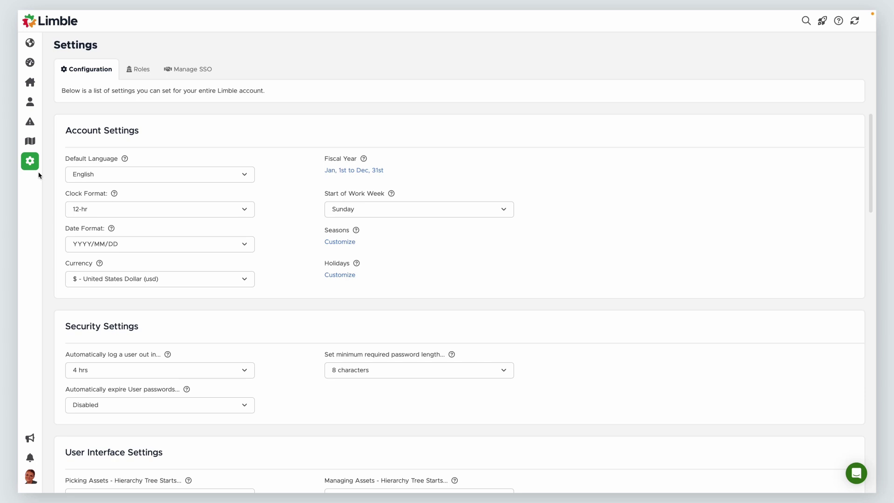
Step: Show the Roles tab listing Technician, Manager and View Only
left_click(138, 68)
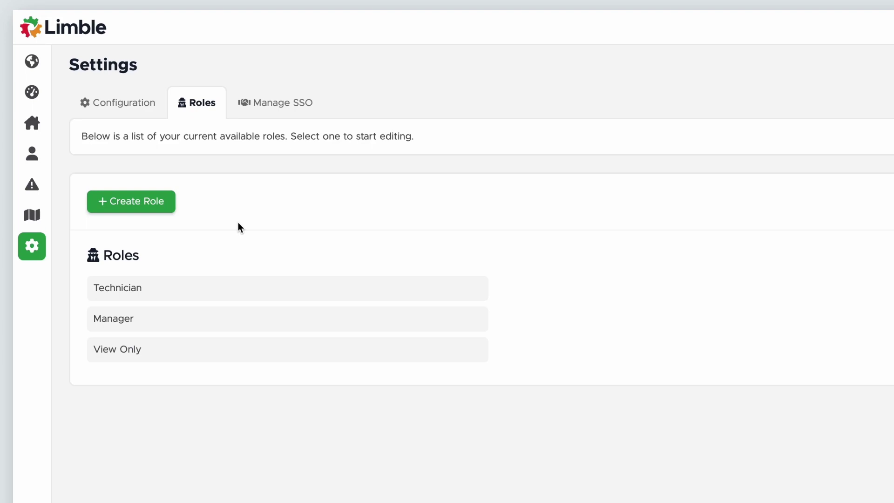
Step: View SSO settings, product news, notifications and profile menu, then open the Product Feedback Board
left_click(282, 113)
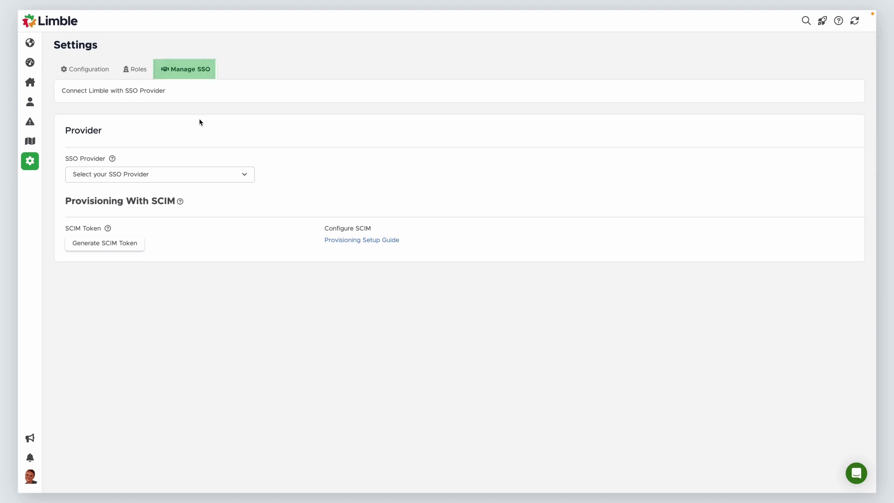
left_click(37, 427)
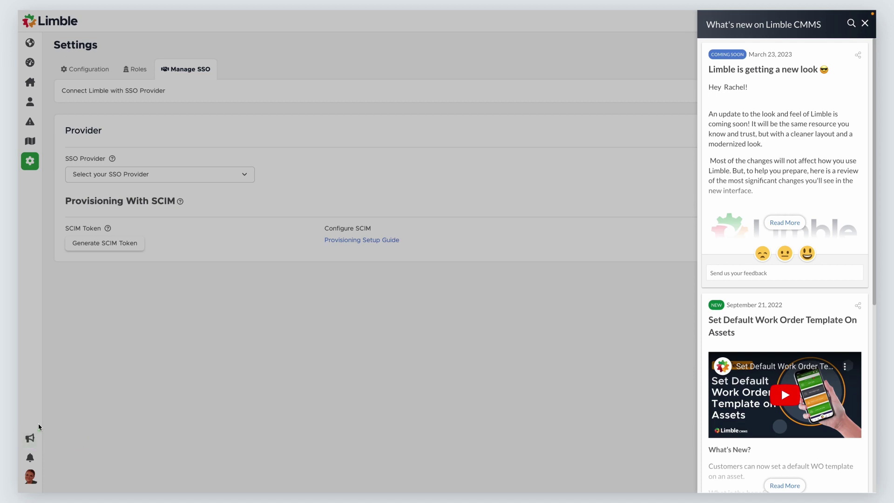
left_click(30, 458)
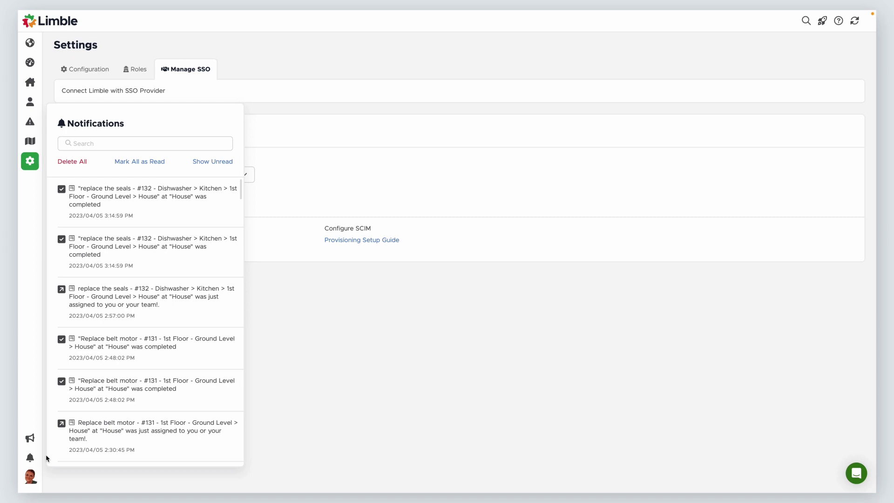
left_click(29, 476)
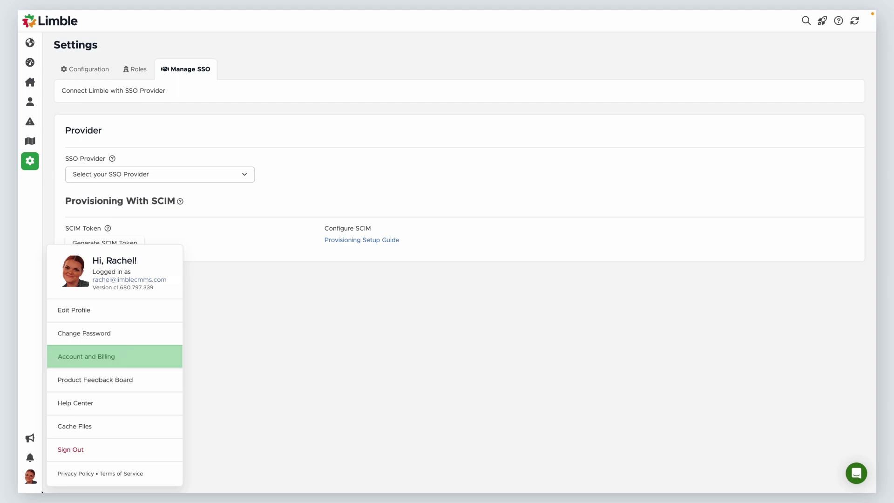
left_click(95, 380)
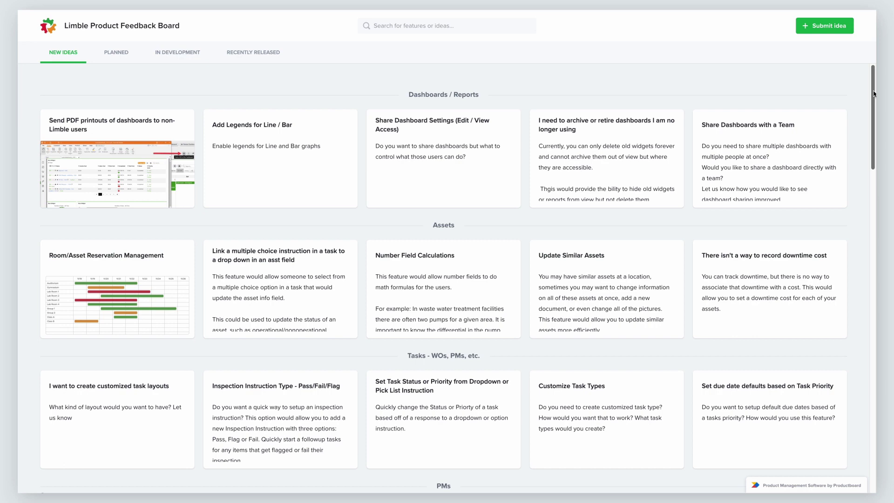
Step: Scroll through the Product Feedback Board's New Ideas cards
left_click_drag(874, 94, 876, 160)
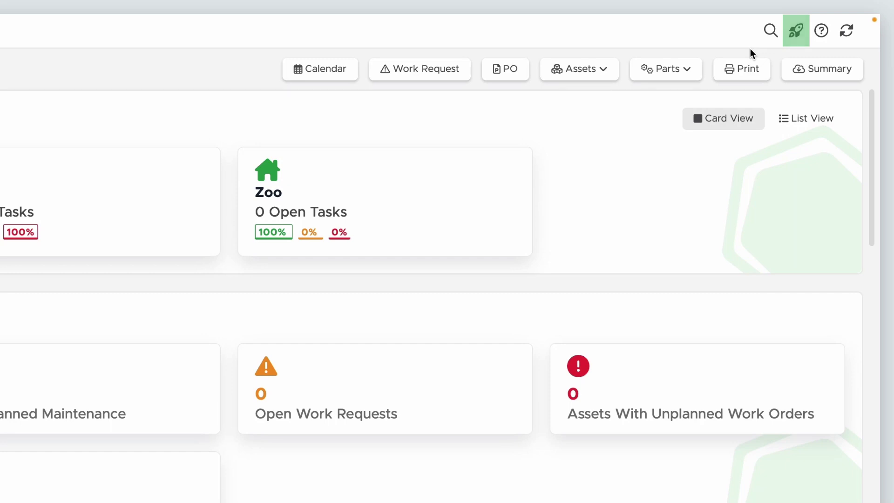
left_click(814, 48)
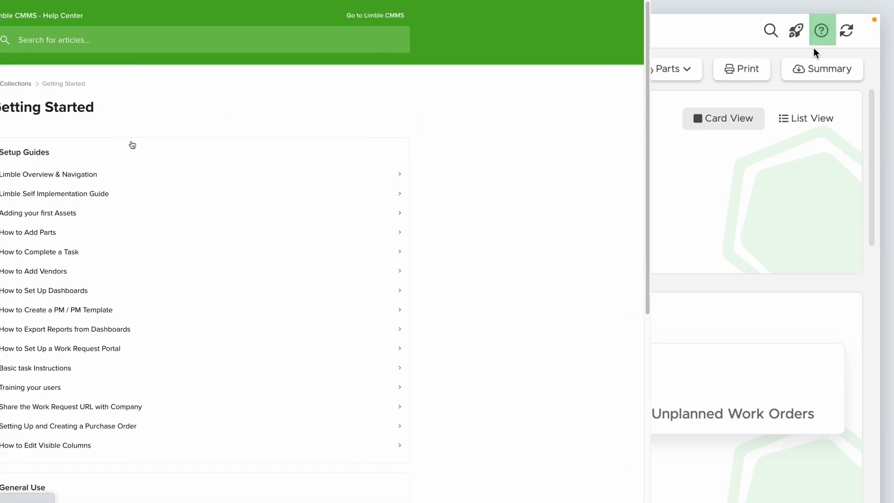
scroll(870, 111, "down", 2)
scroll(866, 125, "down", 2)
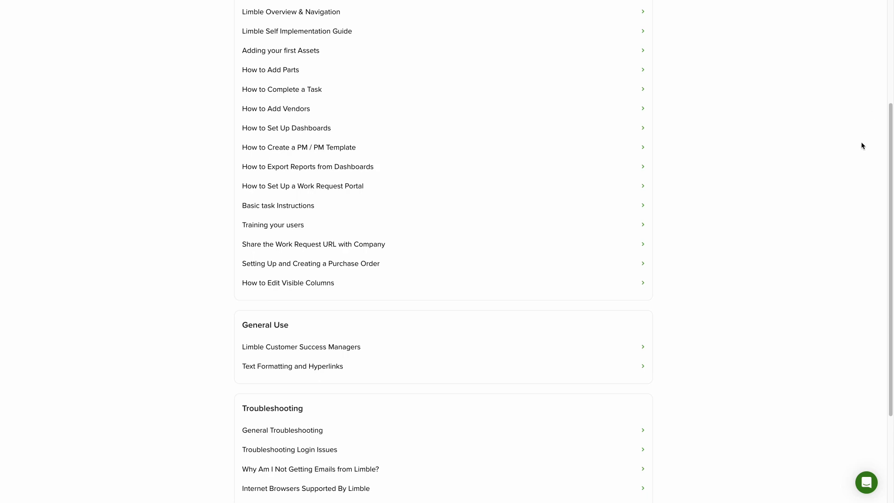
scroll(861, 161, "down", 2)
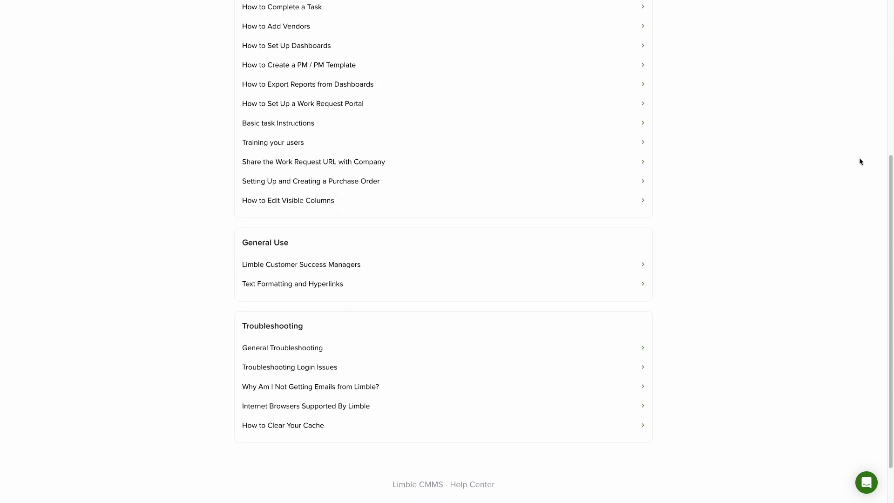
left_click(859, 157)
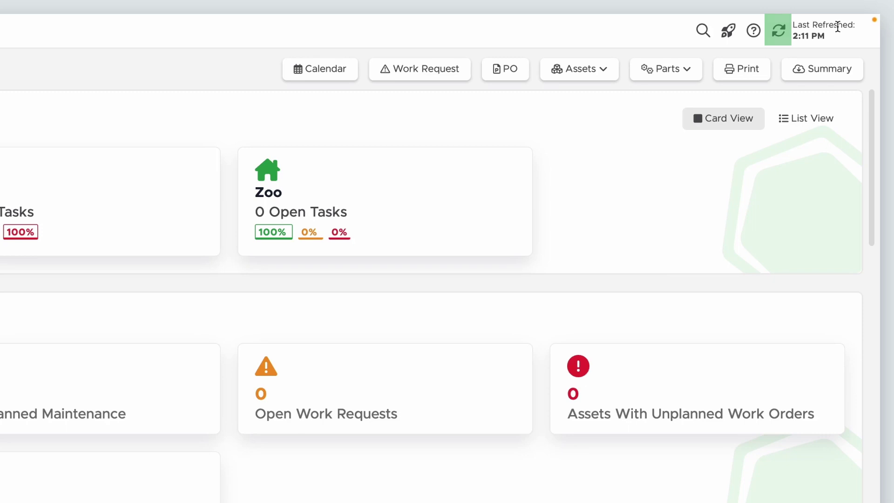
left_click(837, 26)
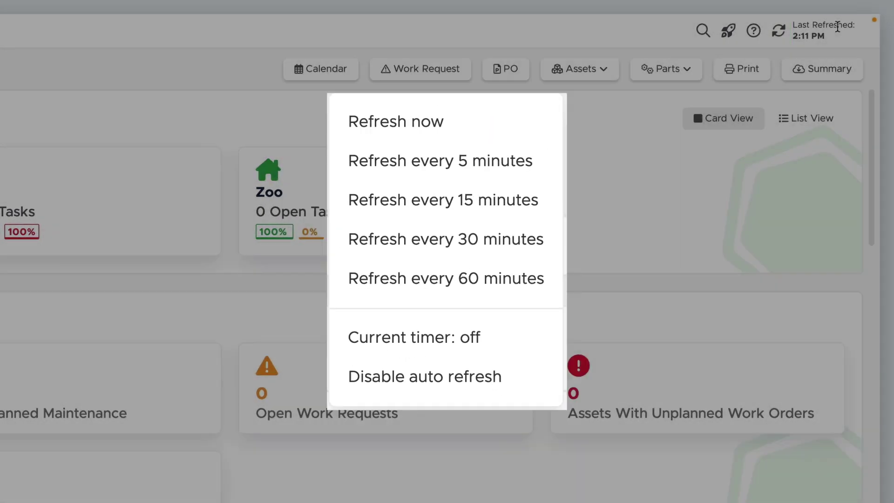
left_click(837, 26)
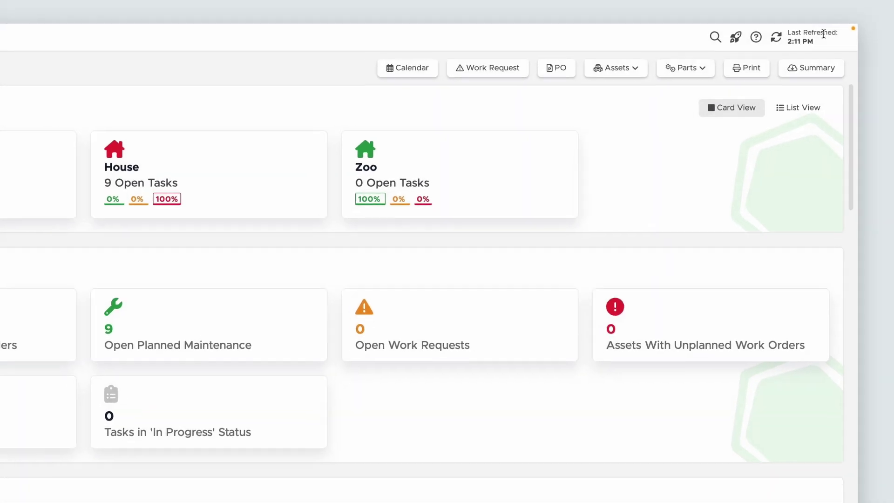